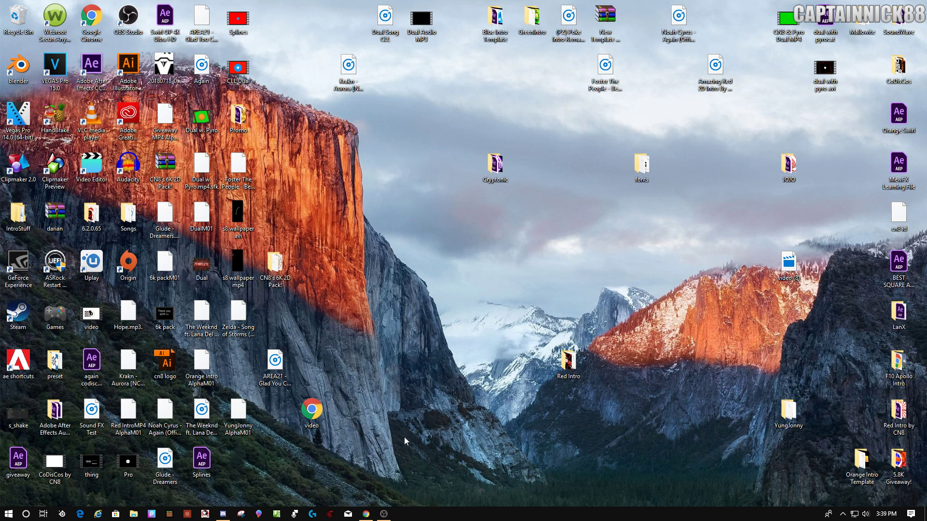
- Open the yung jonny video and follow the Intro Shop link in its expanded description
click(367, 515)
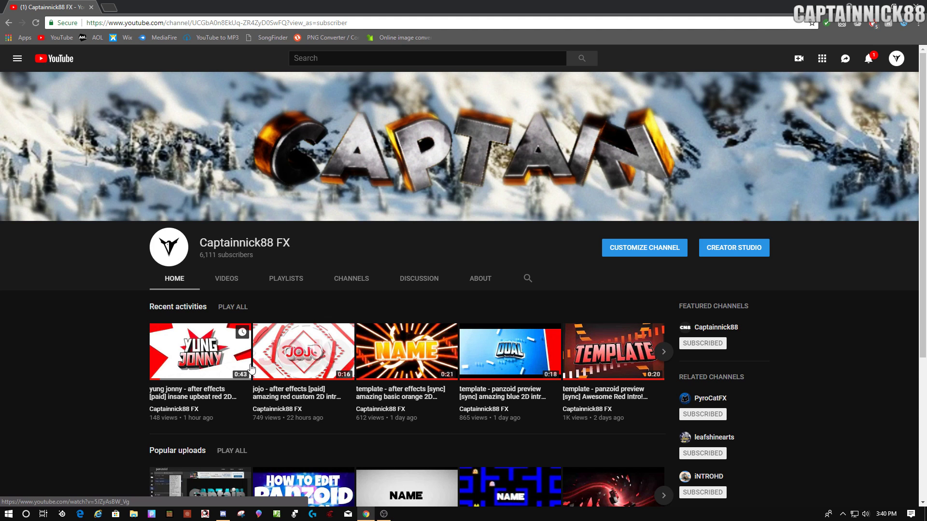
click(215, 356)
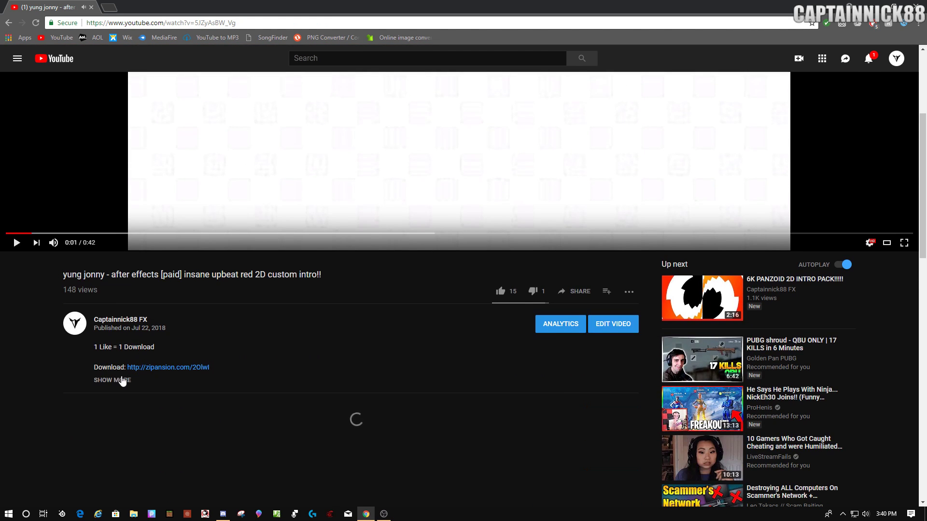
click(120, 380)
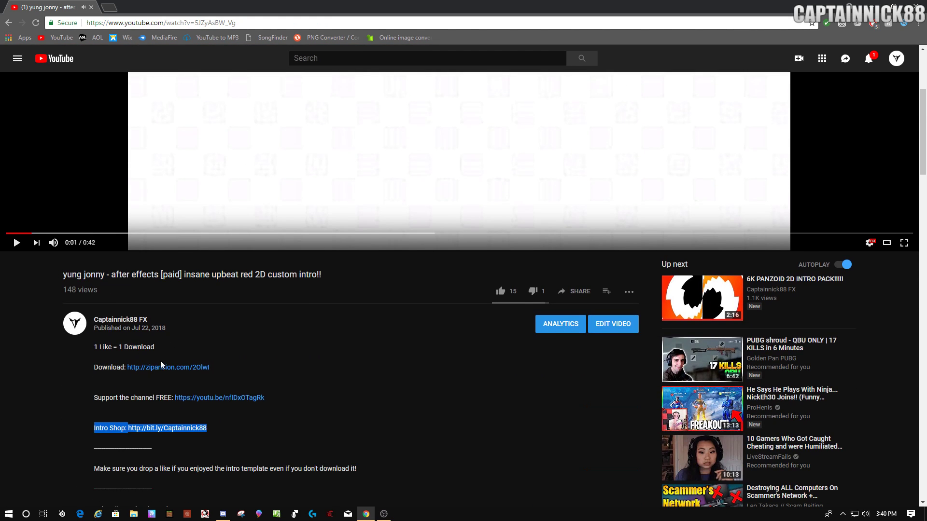
scroll(145, 352, down, 2)
drag(88, 337, 215, 334)
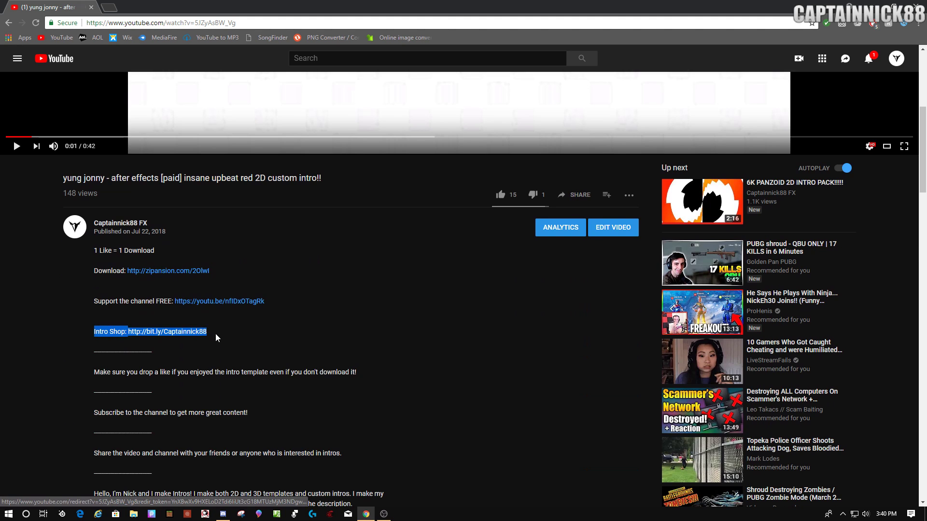
click(216, 334)
click(195, 333)
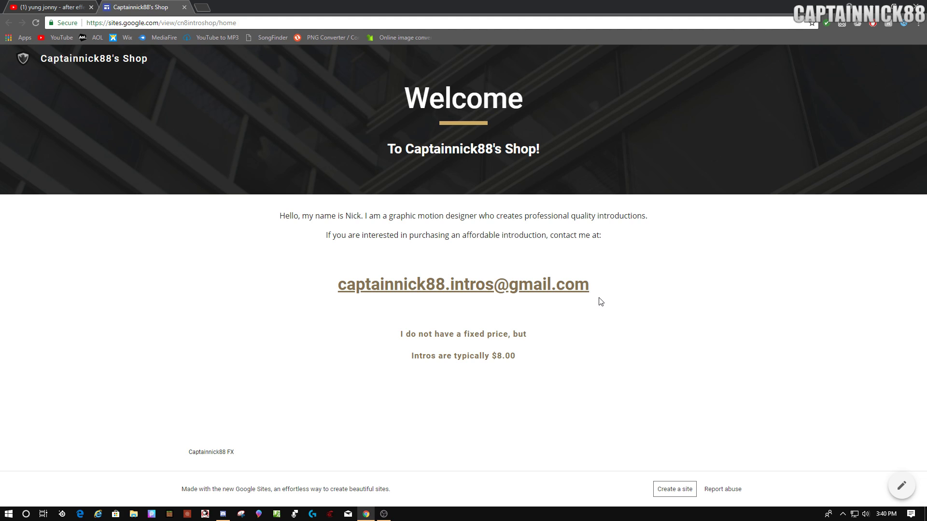
drag(280, 216, 647, 232)
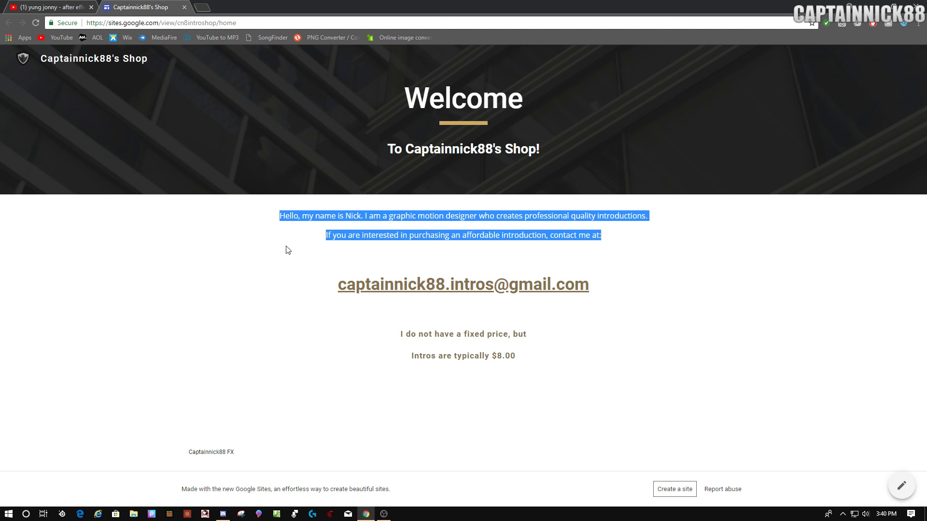
click(629, 240)
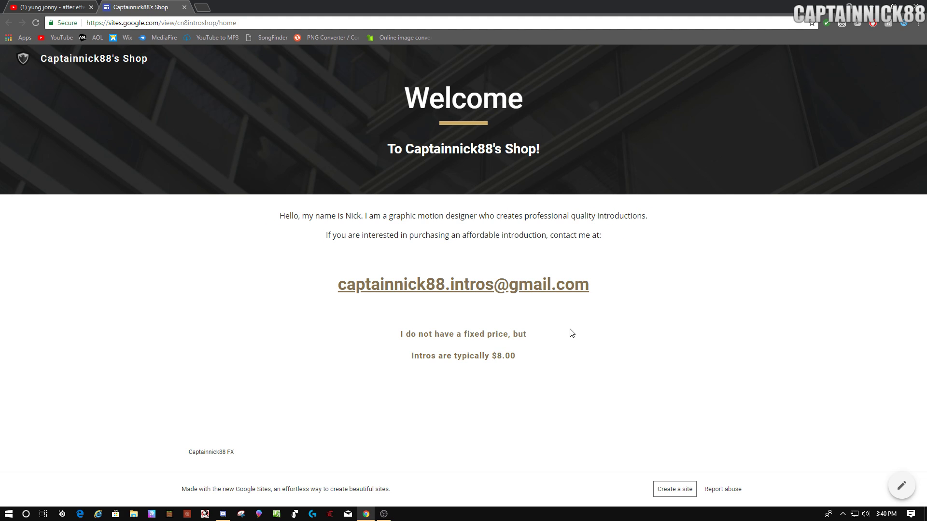
drag(392, 334, 530, 335)
click(549, 359)
drag(406, 366, 578, 365)
click(578, 365)
drag(531, 357, 485, 359)
triple_click(515, 357)
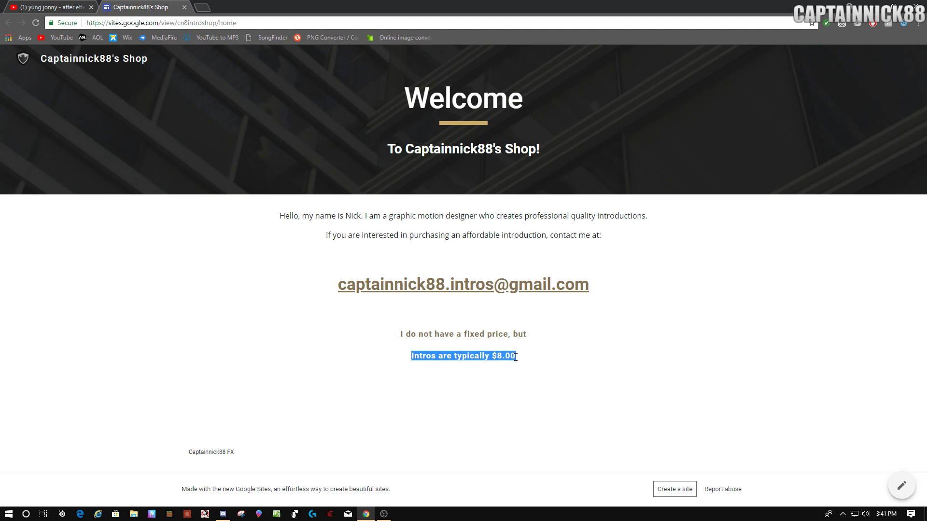
click(515, 357)
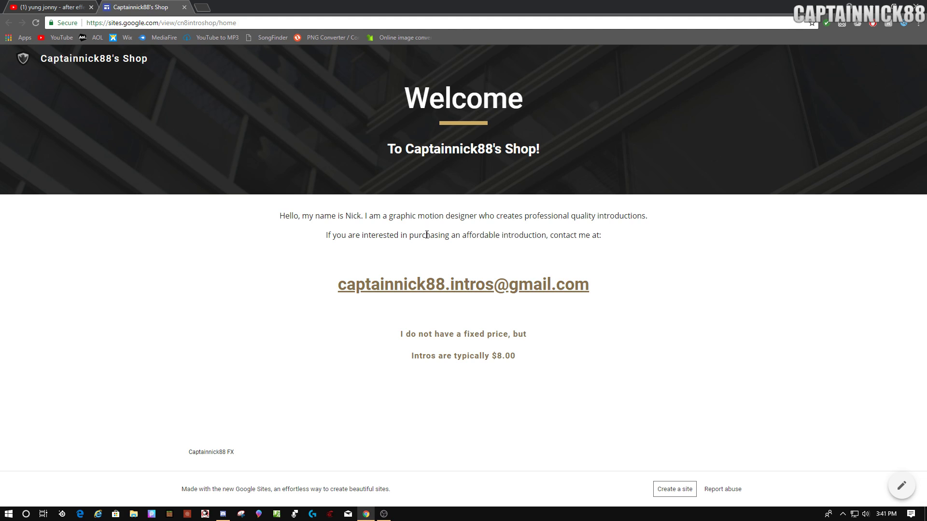
drag(511, 356, 492, 356)
click(524, 360)
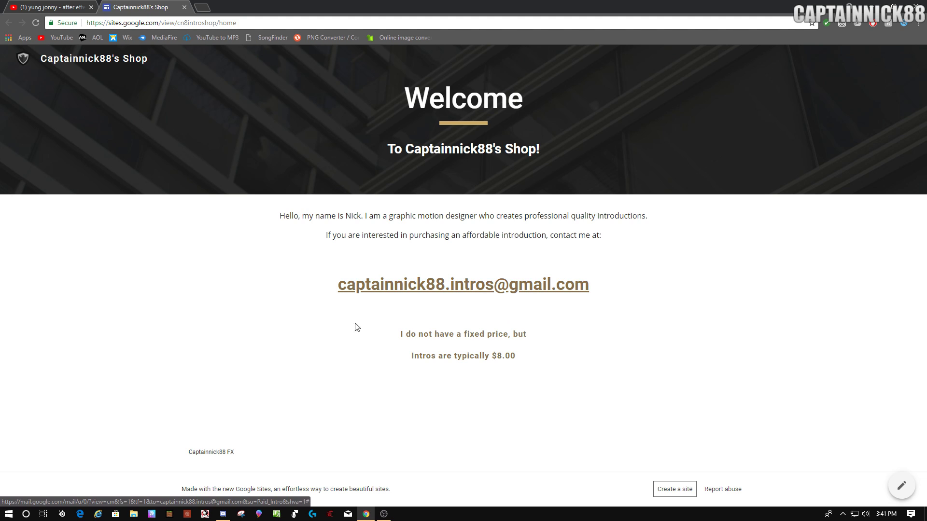
- Write a Paid_Intro email to the shop: "Hello nick, I am interested in purchasing an intro"
click(477, 286)
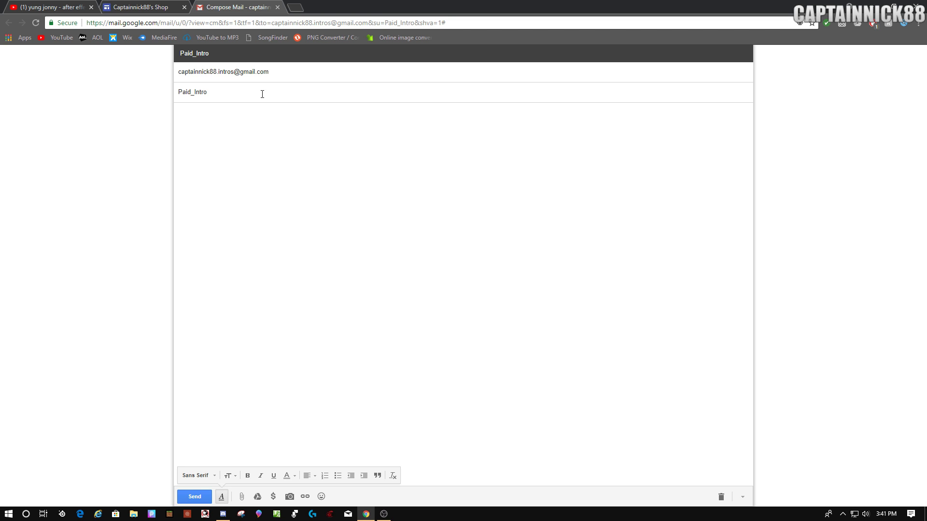
drag(261, 93, 179, 91)
click(232, 125)
text(Hello)
text( nick, I a)
text(m interested in)
text( purch)
text(asing an intr)
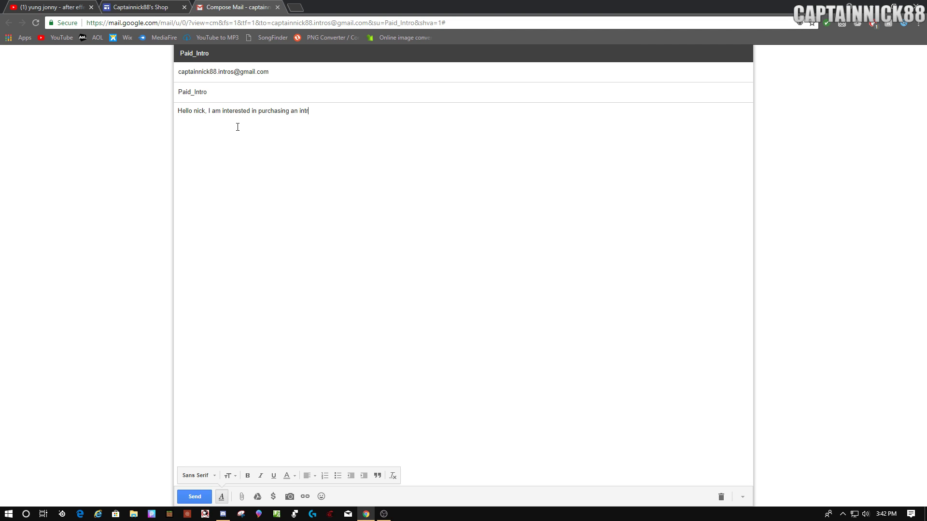
text(o from you.)
text( can you help )
text(me ou)
text(?)
- Load CN8's Intro Order Form in a new tab from its goo.gl link
key(ctrl+Return)
click(296, 8)
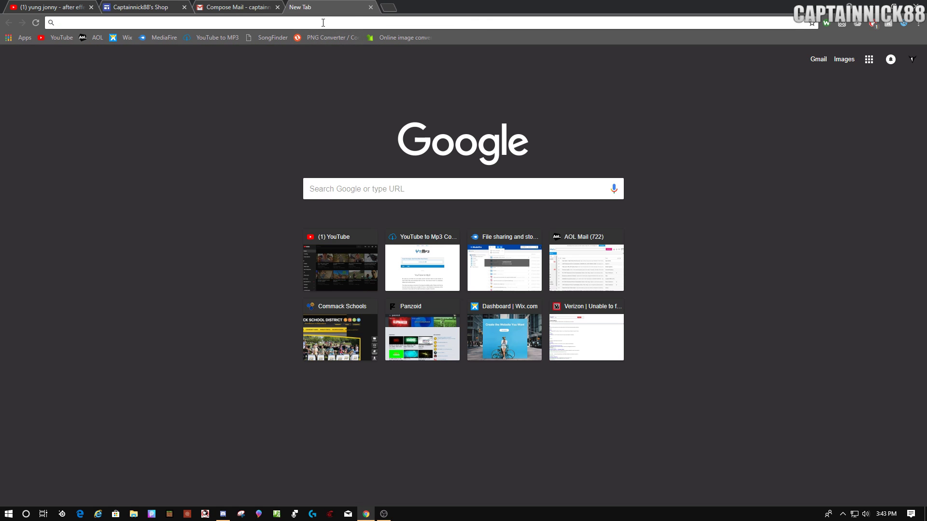
text(https://goo.gl/forms/CeXE3WcCFoQ2zzBe2)
key(Return)
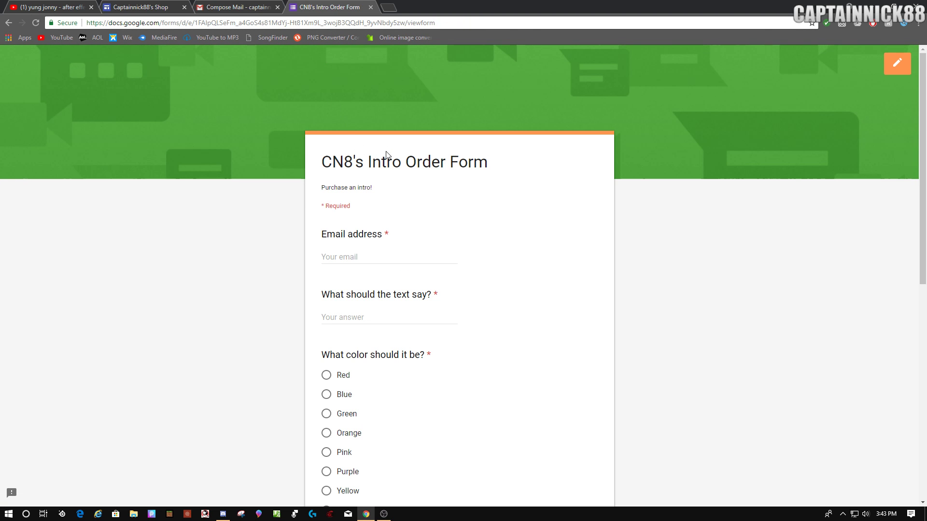
- Review the form's required questions down to Additional Customizations, then return to the shop
scroll(379, 130, down, 3)
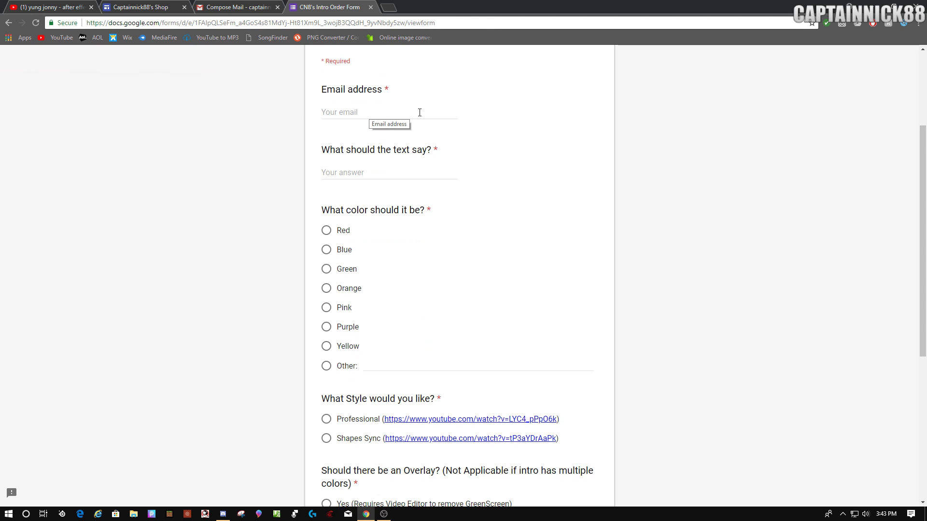
scroll(413, 111, down, 6)
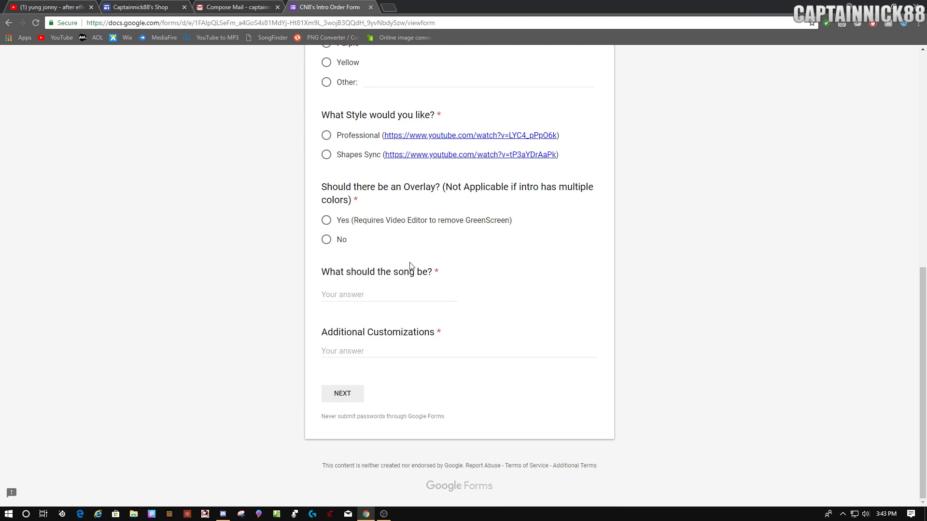
click(347, 351)
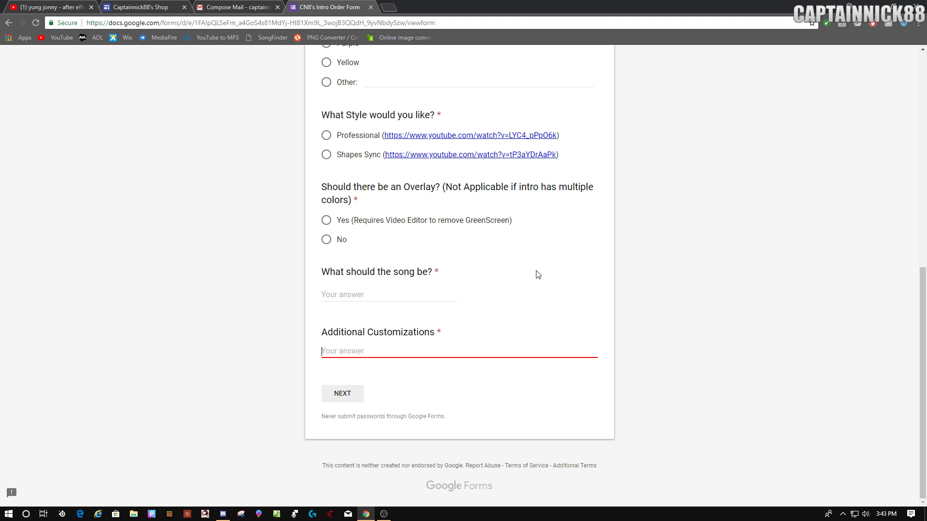
scroll(498, 244, up, 3)
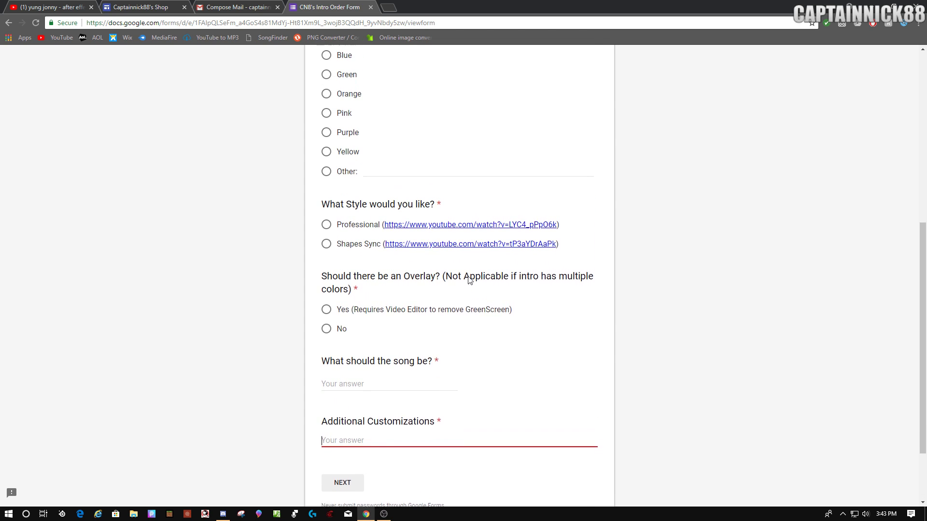
scroll(453, 290, up, 3)
scroll(449, 292, up, 3)
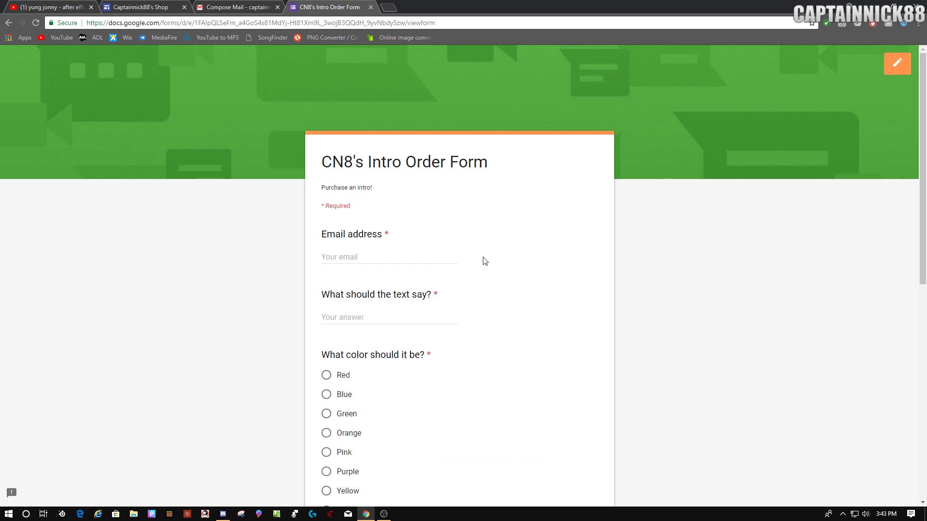
scroll(483, 258, down, 4)
scroll(437, 252, down, 4)
scroll(420, 263, down, 2)
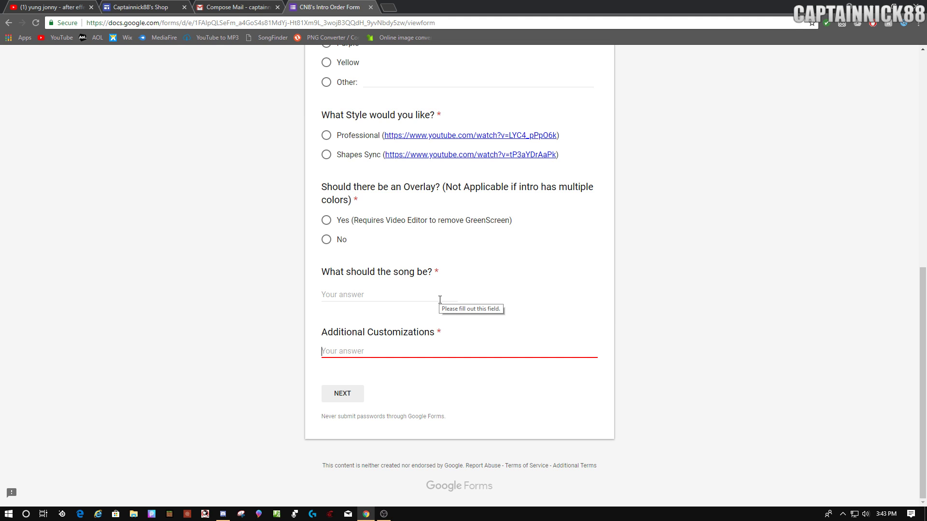
scroll(440, 300, up, 10)
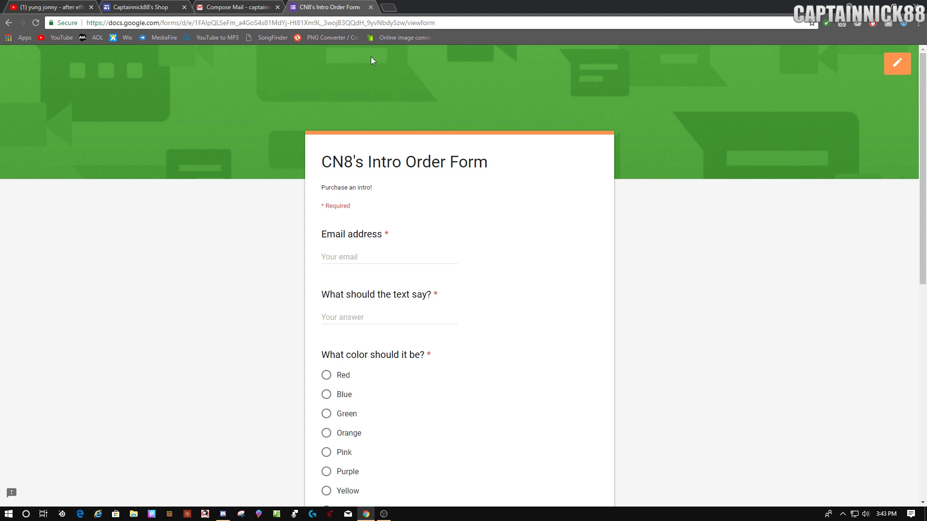
click(131, 6)
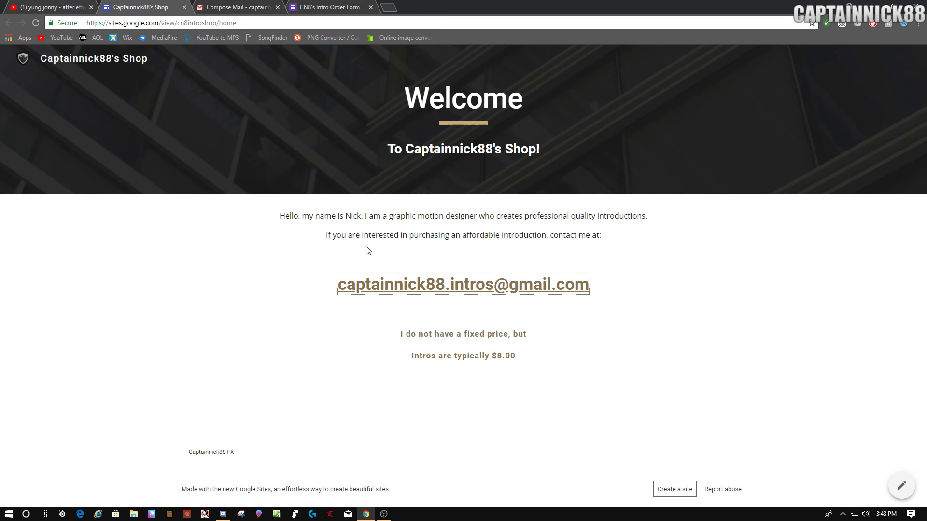
click(775, 362)
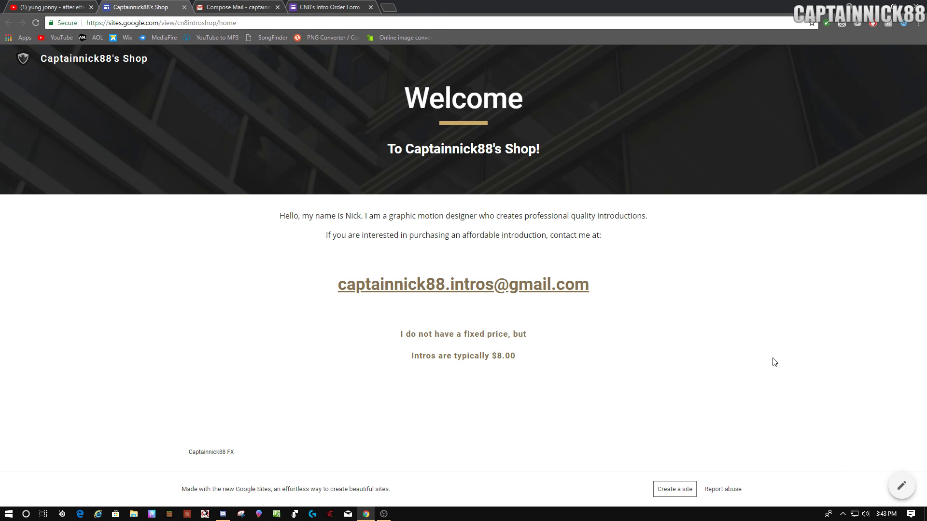